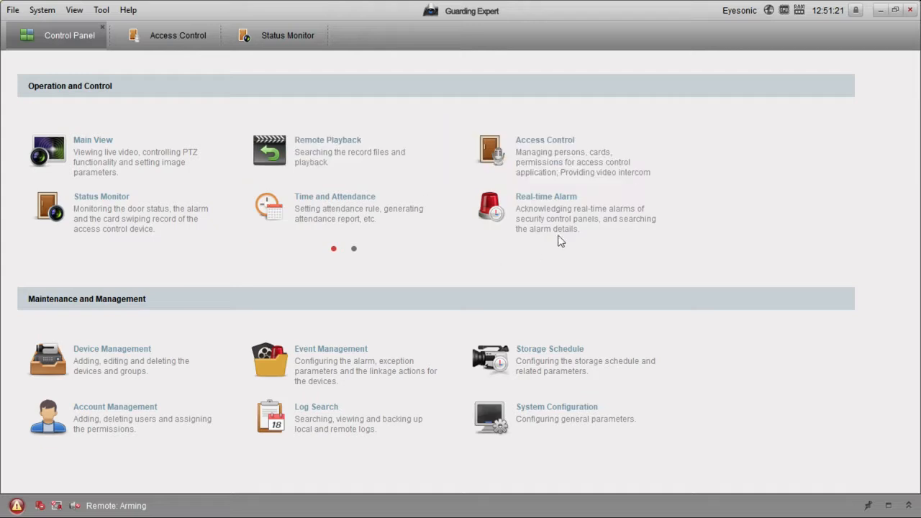
Step: On page 2 of Operation and Control, confirm Access Control, Status Monitor, Alarm Event and E-map as shown modules
click(354, 249)
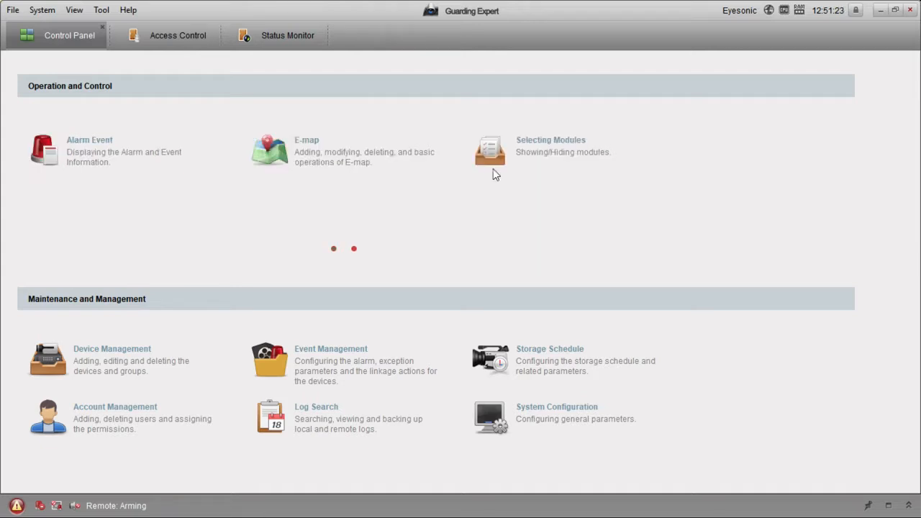
click(537, 165)
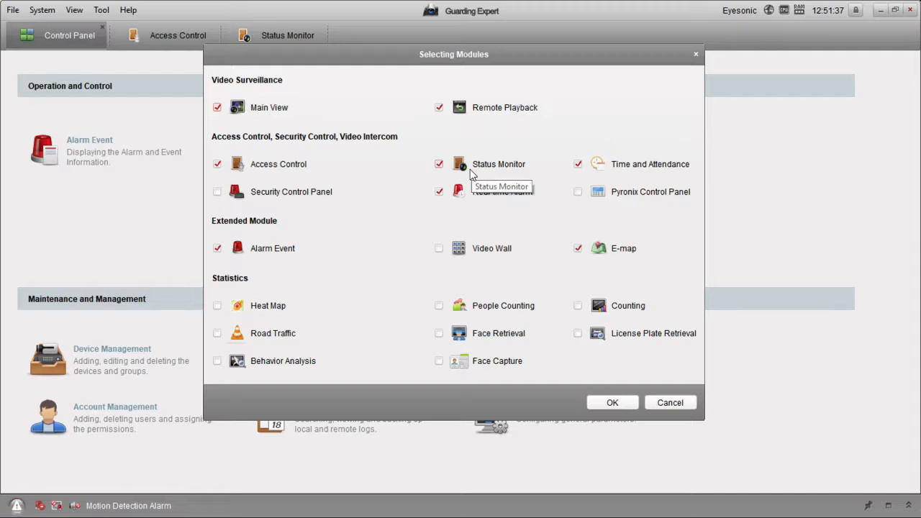
click(611, 402)
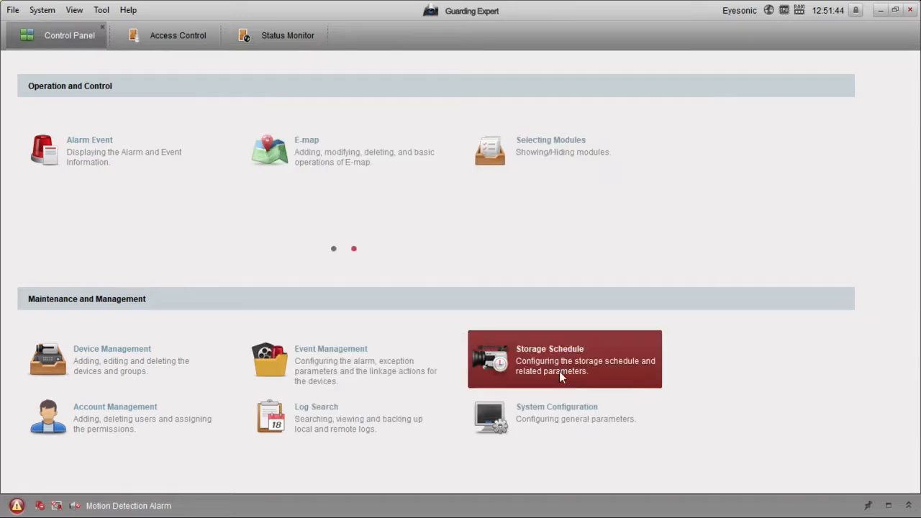
Step: Return to the first Control Panel page and open the Access Control module listing the online DS-K2602
click(333, 248)
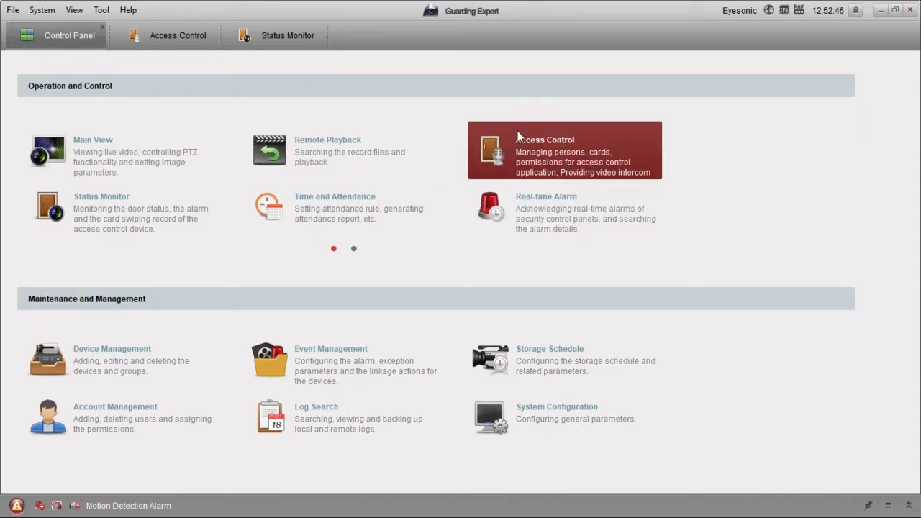
click(498, 180)
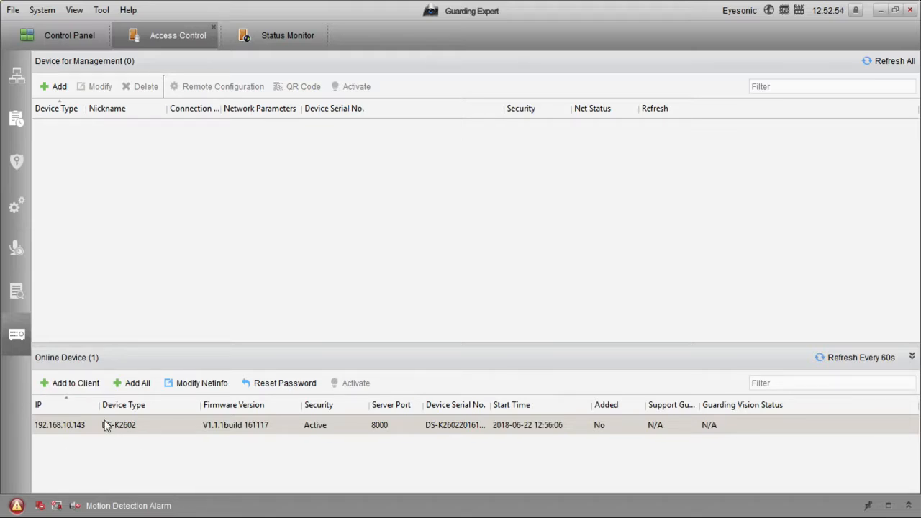
Step: Start adding a device nicknamed 'Access Control' at 192.168.10.143, port 8000
click(61, 87)
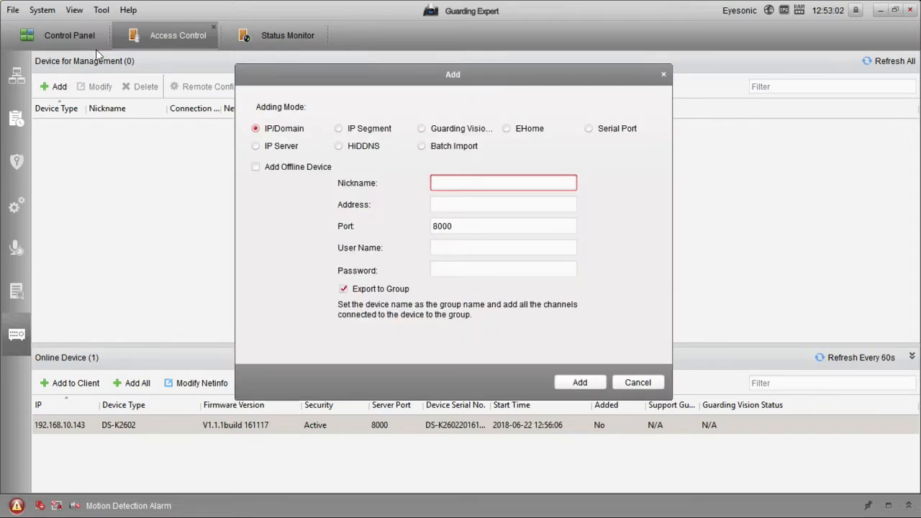
text(Access Contro)
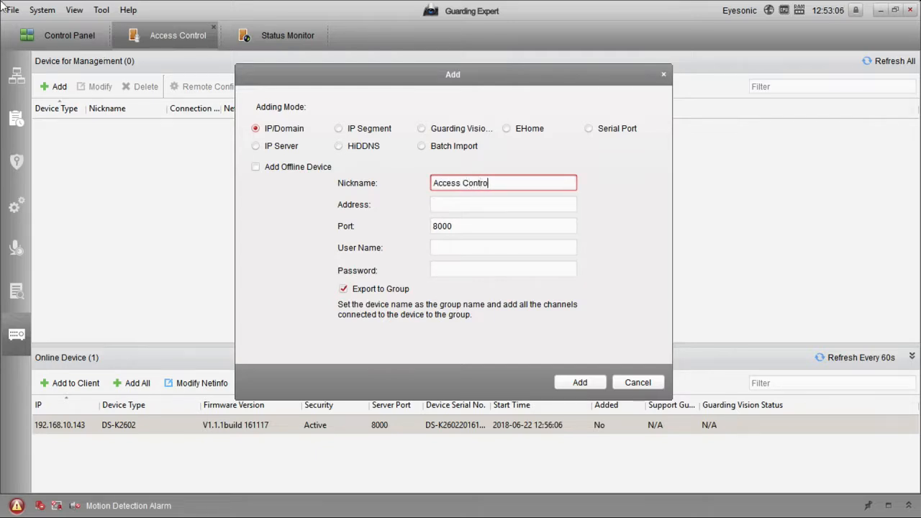
text(l)
key(Tab)
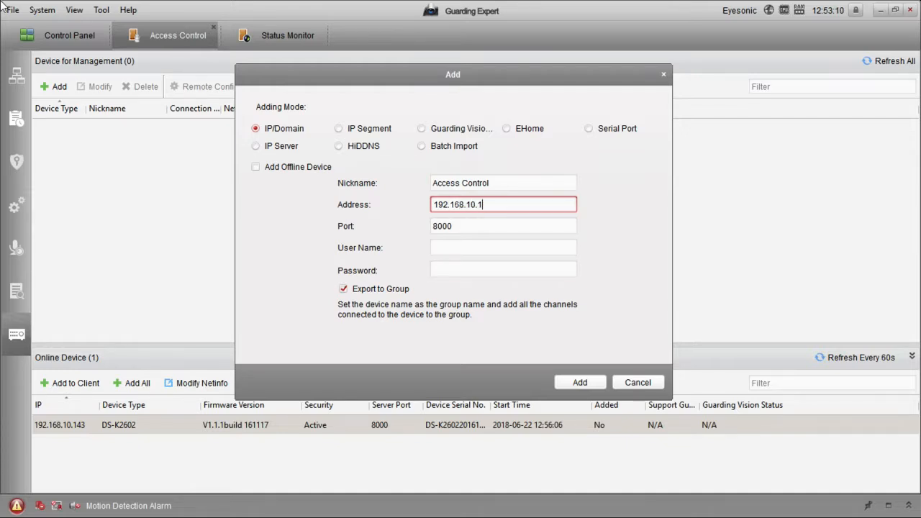
key(Tab)
key(Tab)
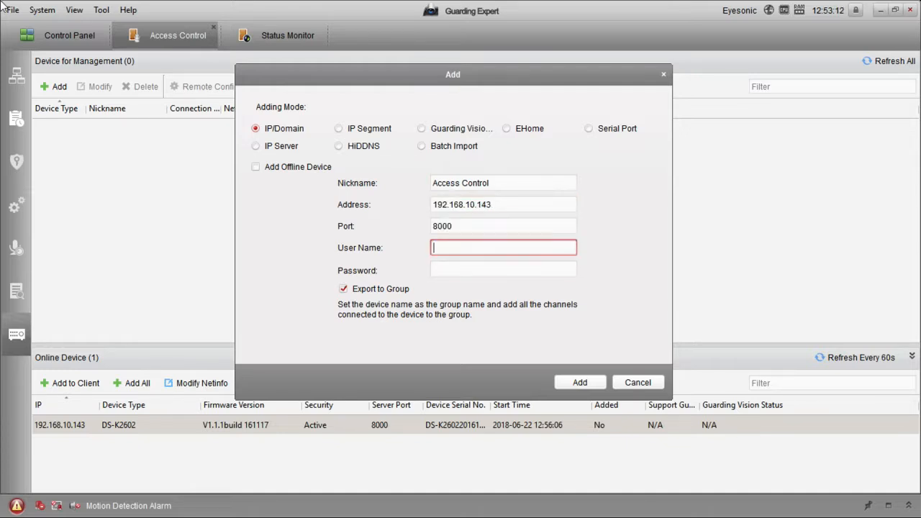
text(admin)
key(Tab)
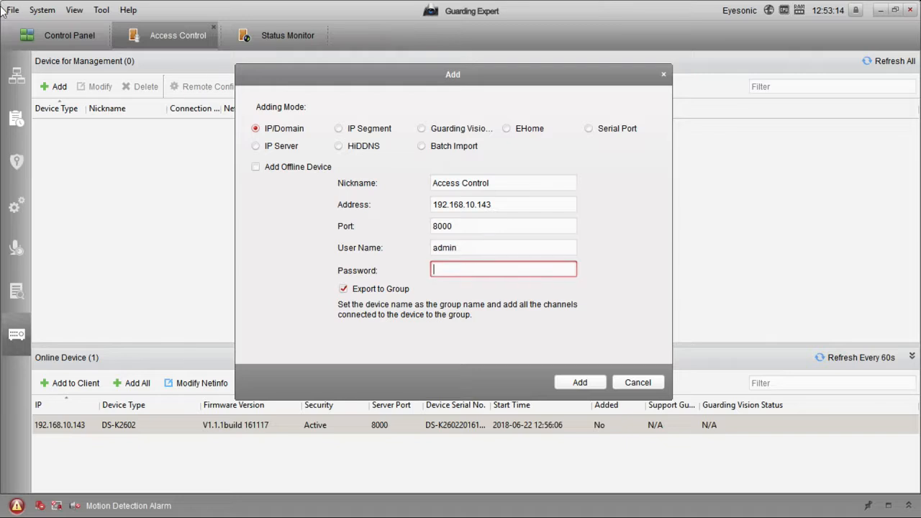
click(632, 386)
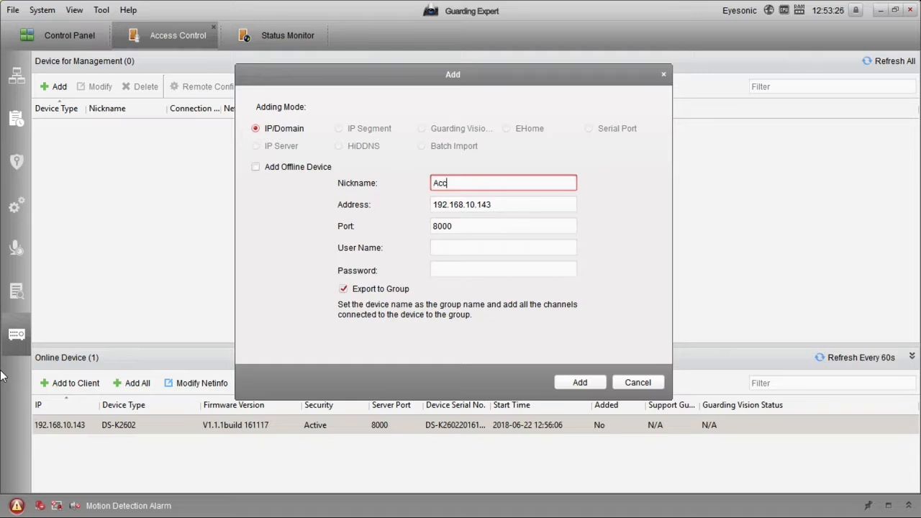
Step: Enter user name admin and the device password, then add the controller to management
key(Tab)
key(Tab)
key(Tab)
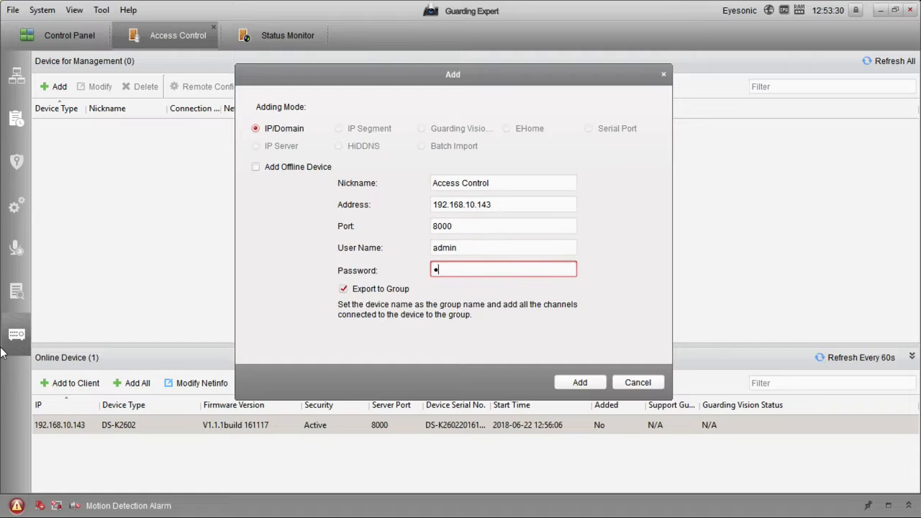
click(588, 384)
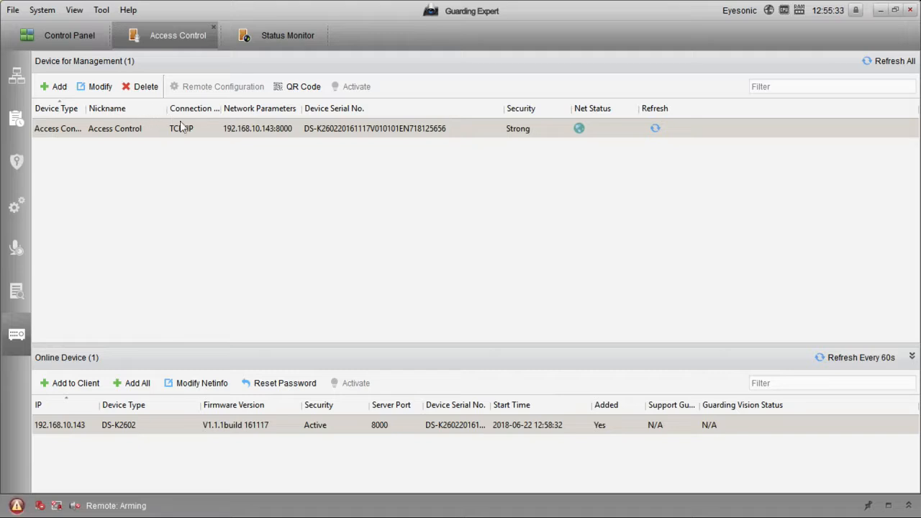
Step: Select the Access Control device and bring up its Remote Configuration window
click(178, 196)
click(162, 128)
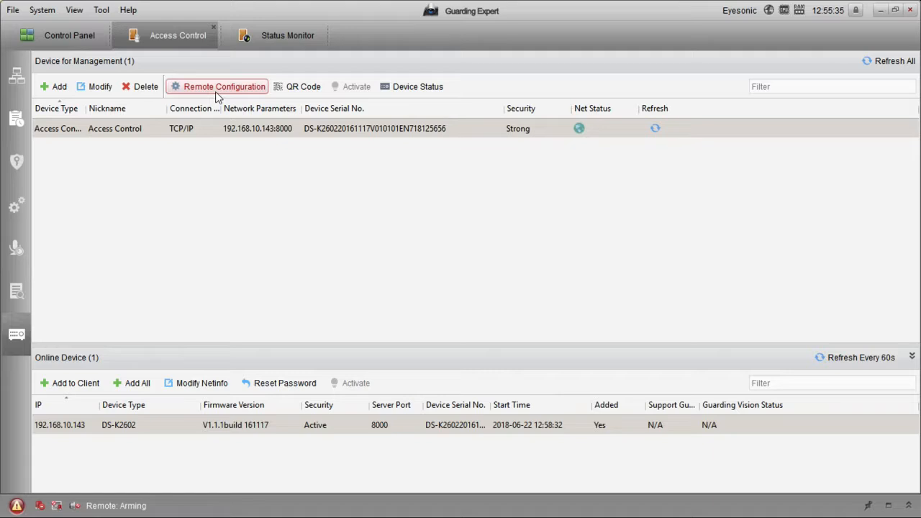
click(216, 91)
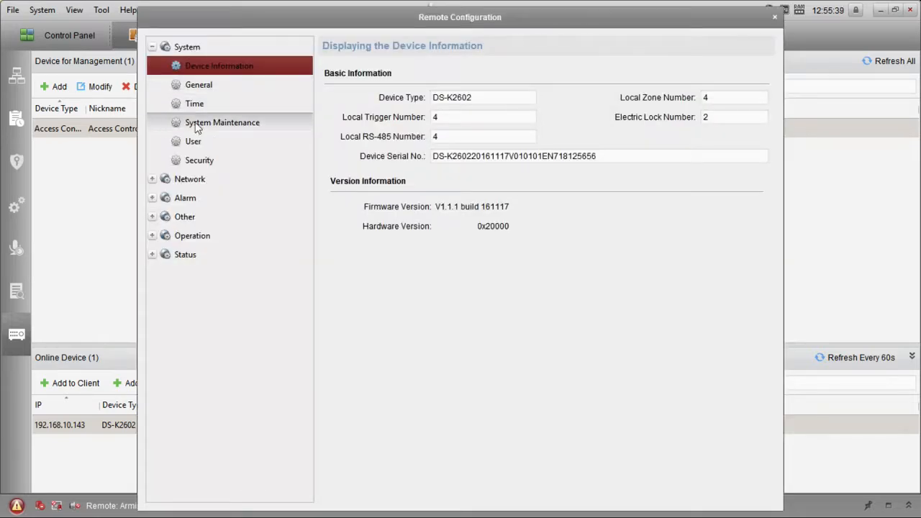
Step: Check the controller's time settings, then its general and advanced network parameters (192.168.10.143, port 8000)
click(292, 106)
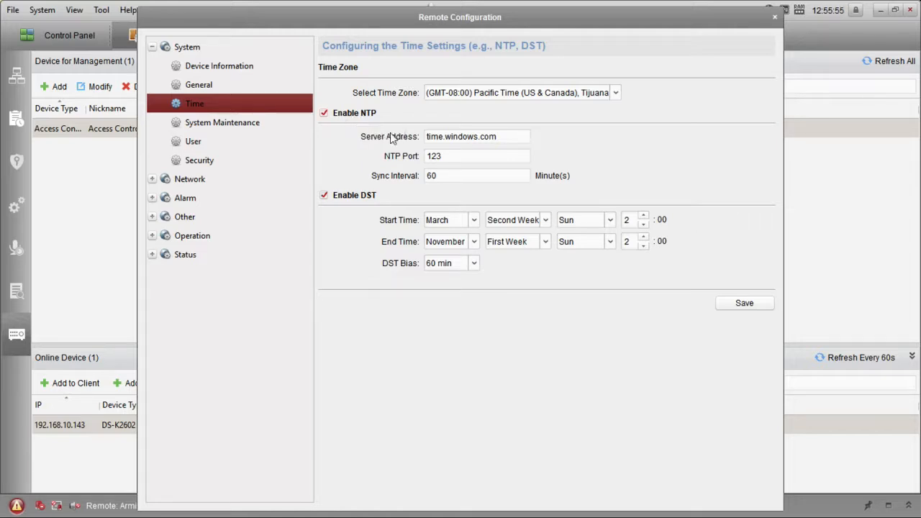
click(151, 180)
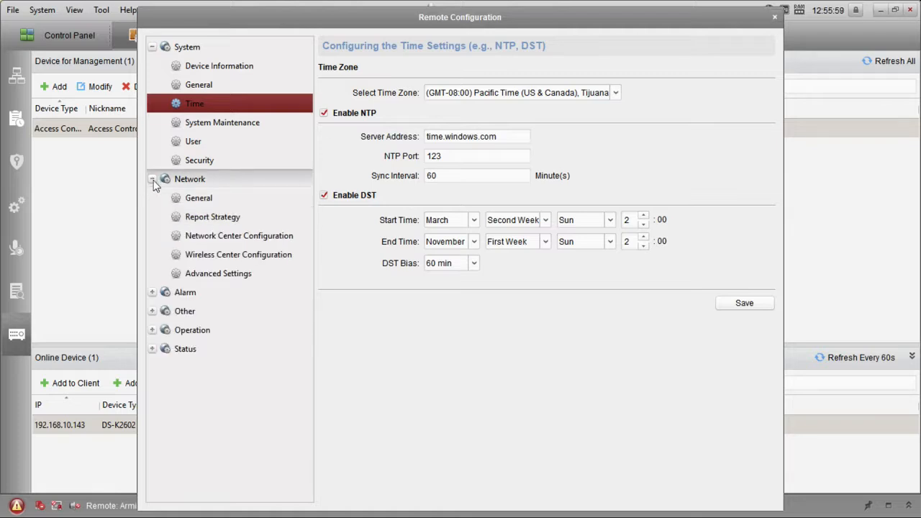
click(236, 205)
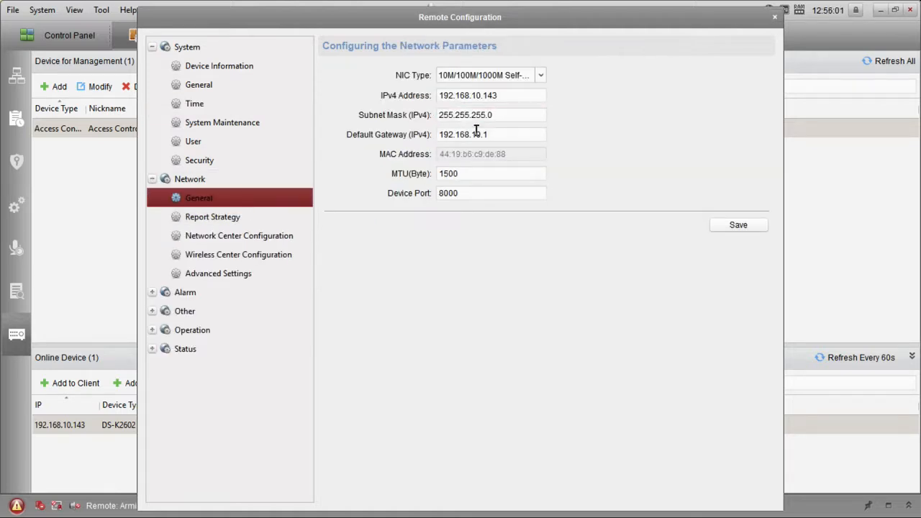
click(454, 194)
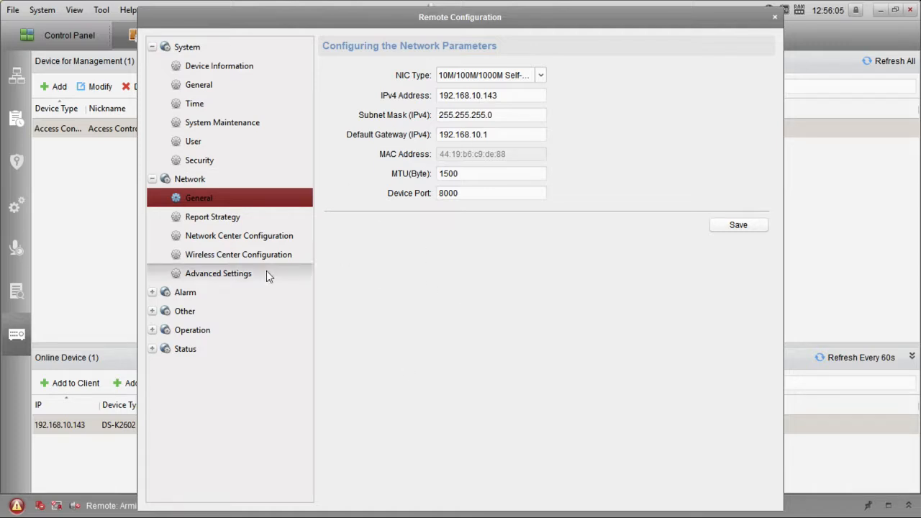
click(288, 274)
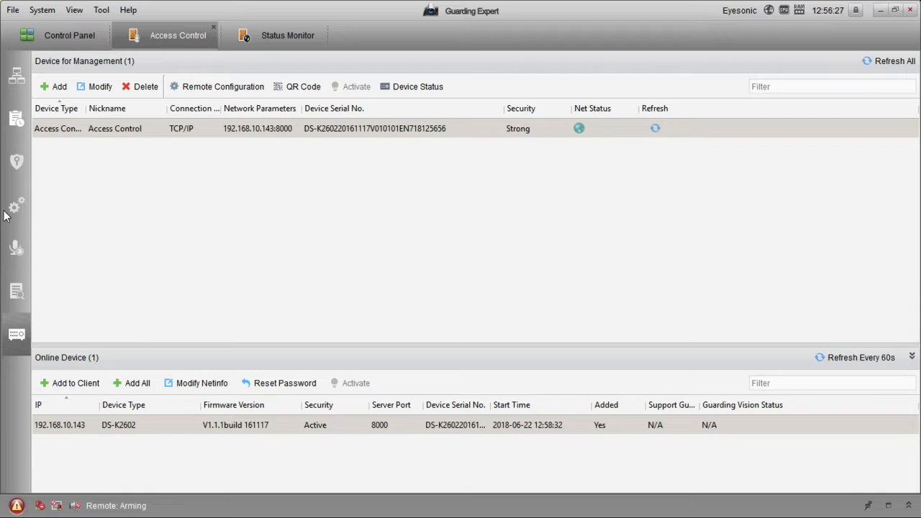
Step: In Status Monitor, open, close, hold open and hold closed Access Demo's Door1, then show card swiping records
click(266, 43)
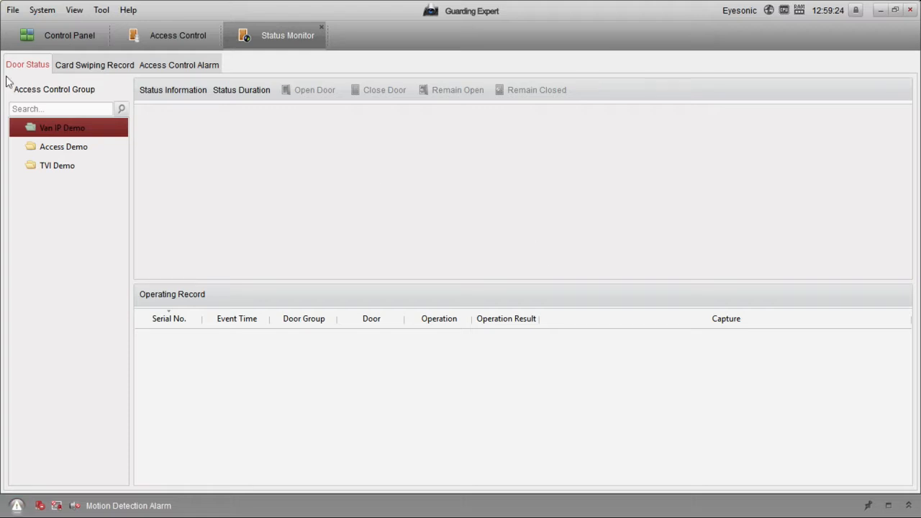
click(96, 149)
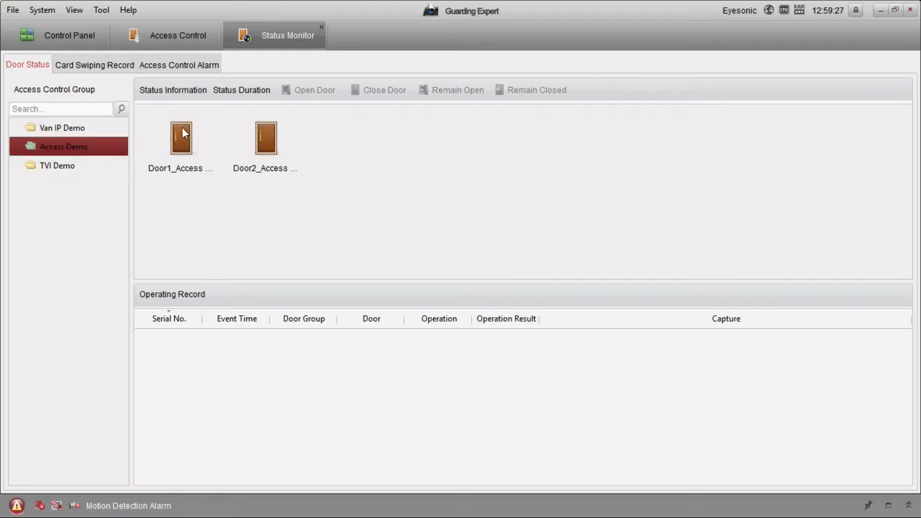
click(172, 165)
click(317, 99)
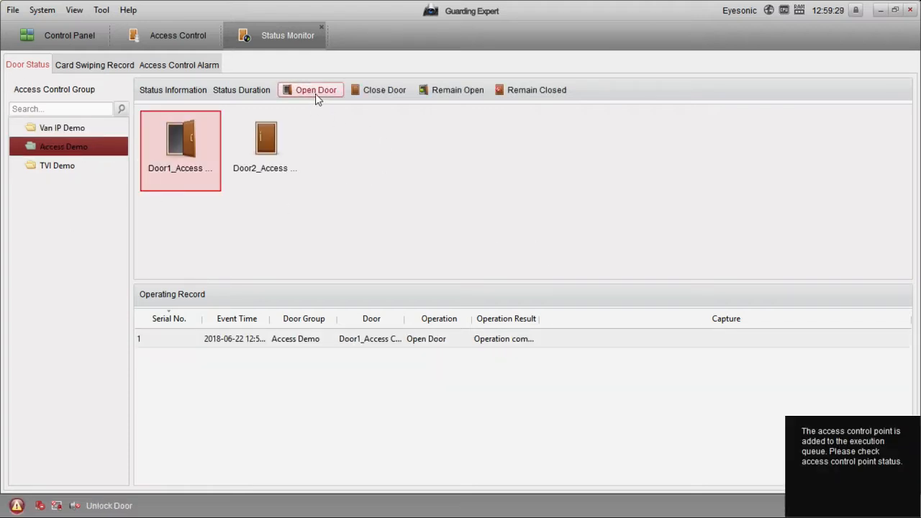
click(386, 93)
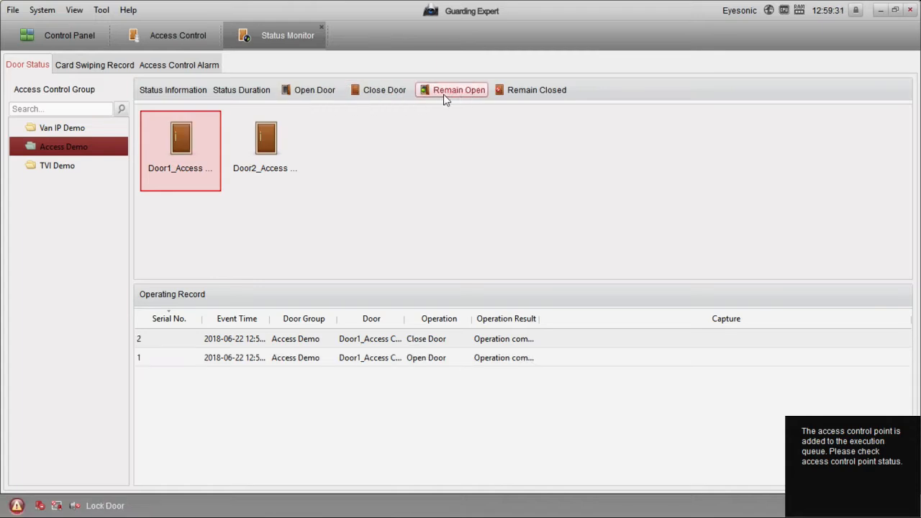
click(465, 95)
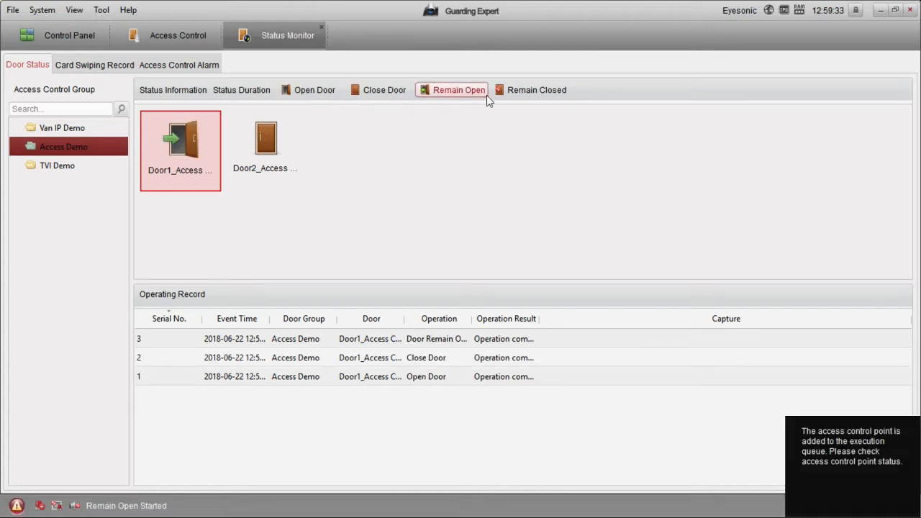
click(505, 97)
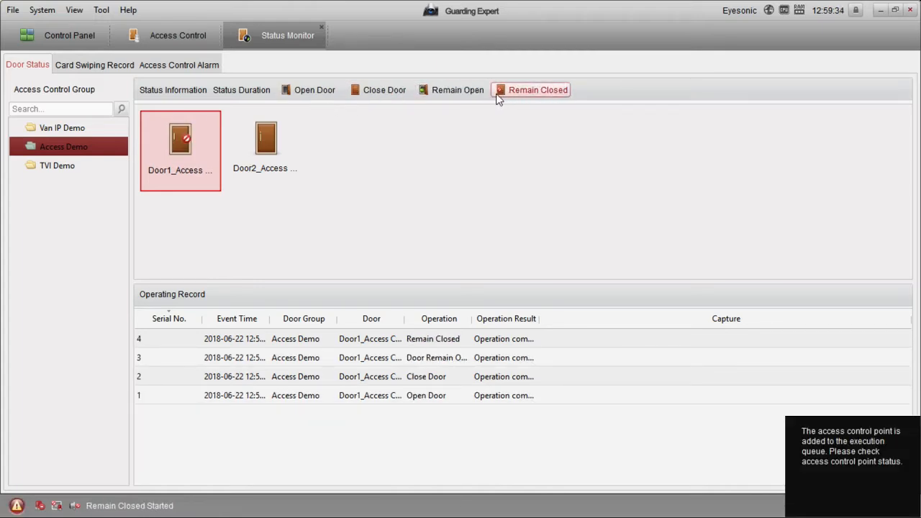
click(374, 95)
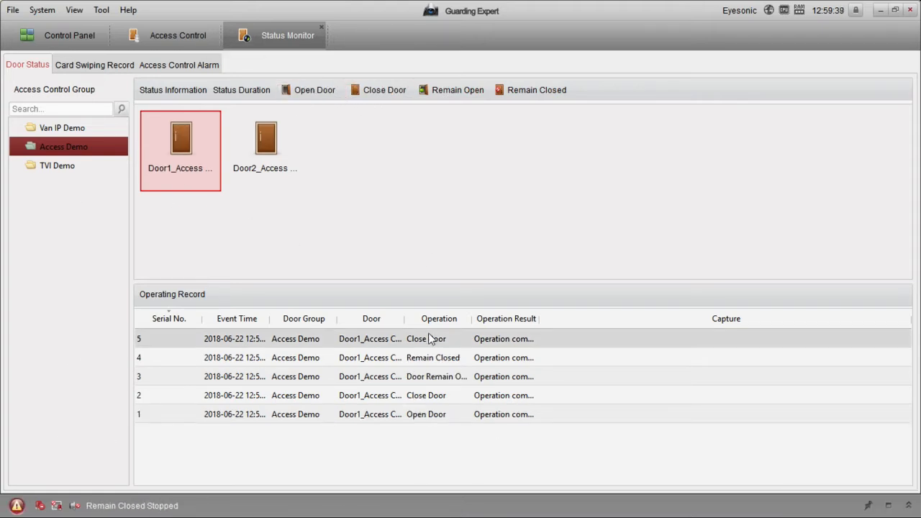
click(119, 68)
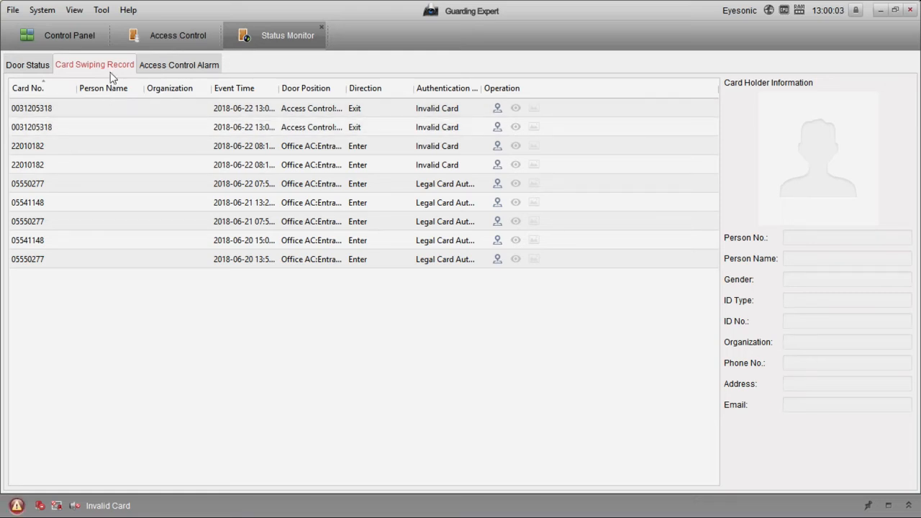
Step: Go back to the Access Control tab showing the controller at 192.168.10.143:8000
click(182, 45)
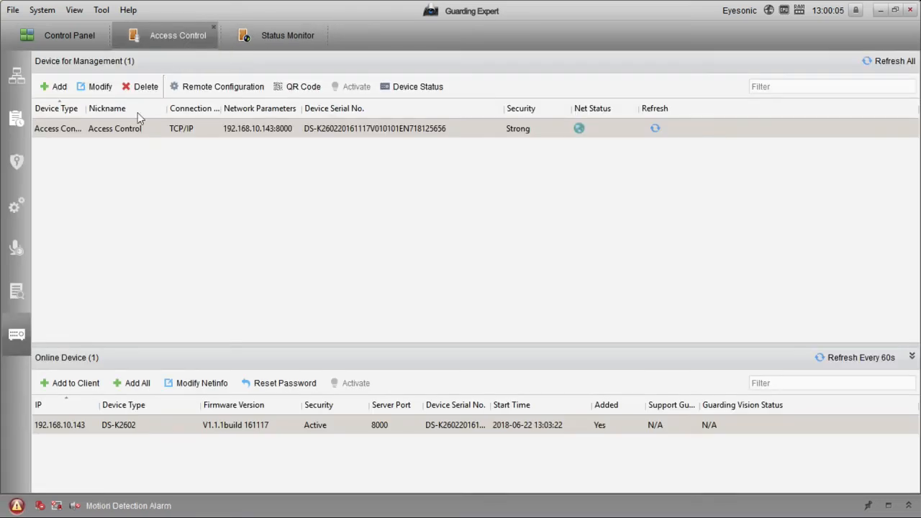